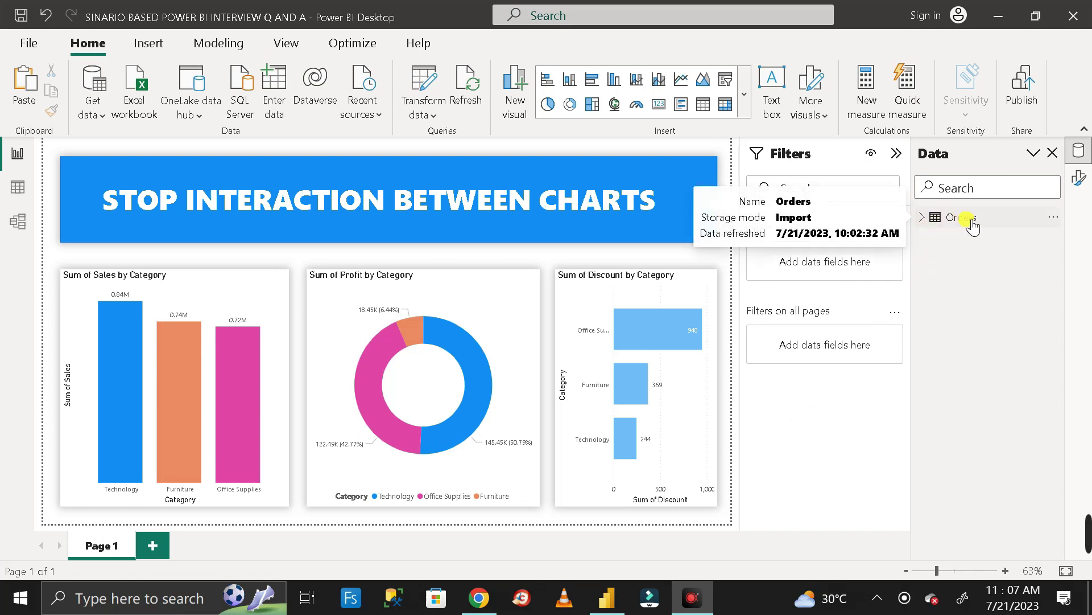
Expand the Orders table to browse its fields, then collapse it again
click(931, 219)
scroll(985, 359, down, 3)
scroll(991, 369, up, 3)
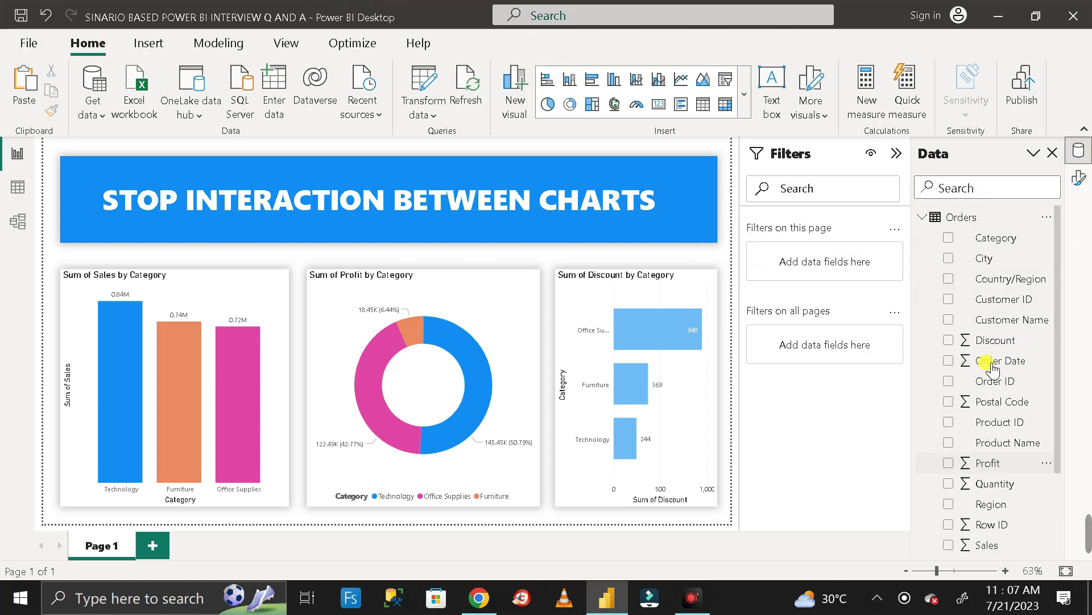
click(928, 218)
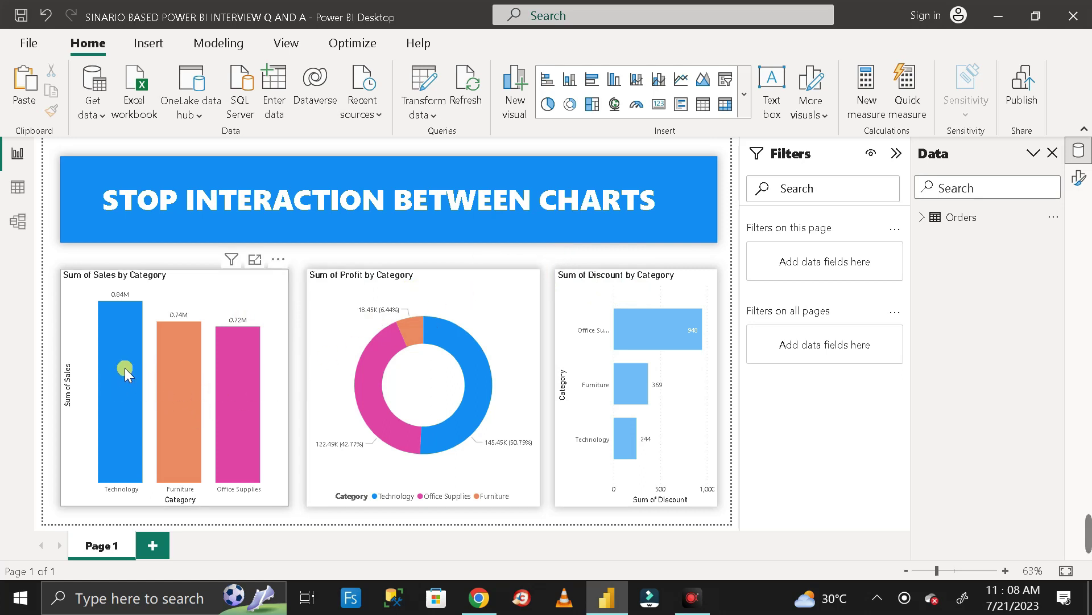
Test cross-filtering by selecting the Furniture, Office Supplies and Technology sales bars in turn
click(183, 392)
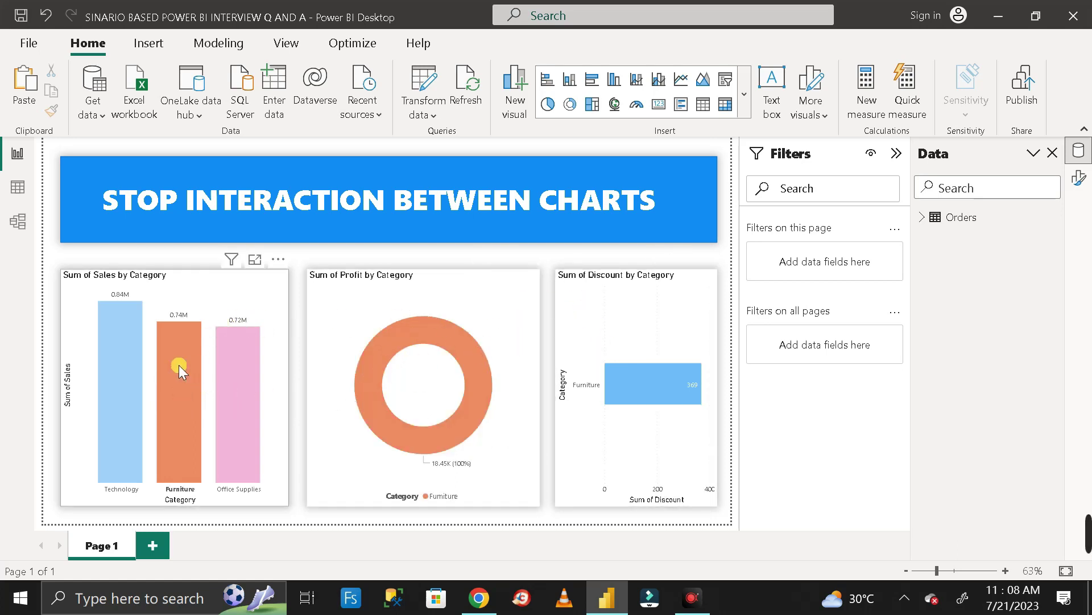
click(237, 374)
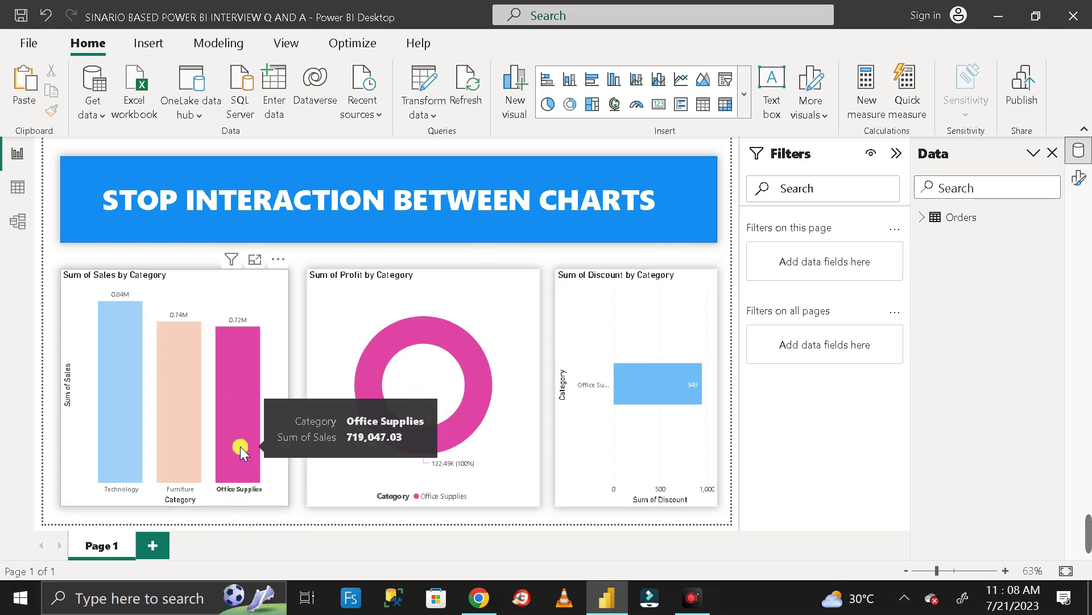
click(118, 412)
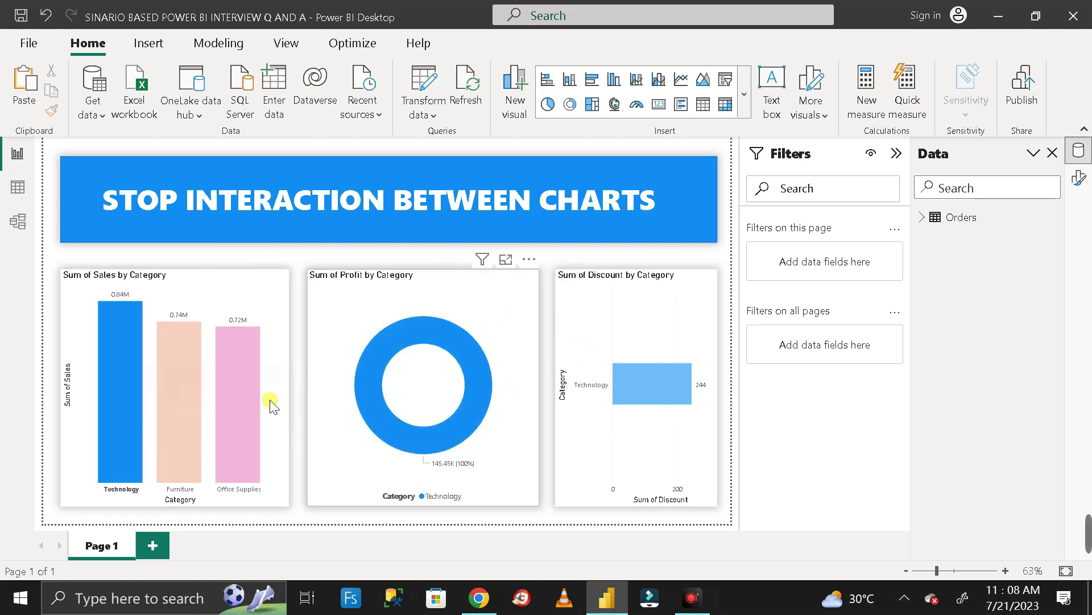
mouse_move(132, 424)
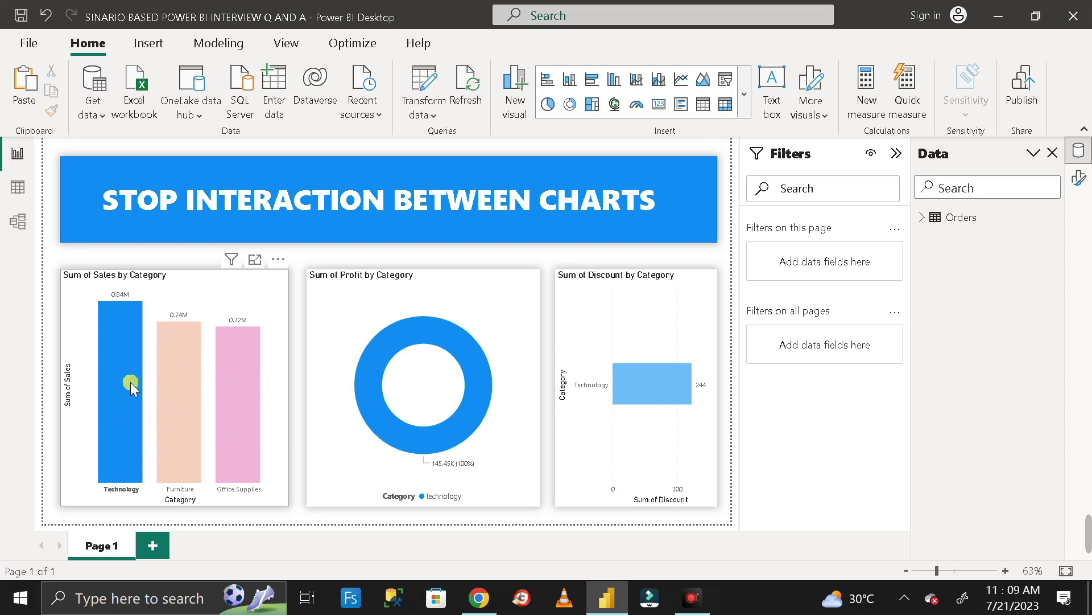
click(180, 378)
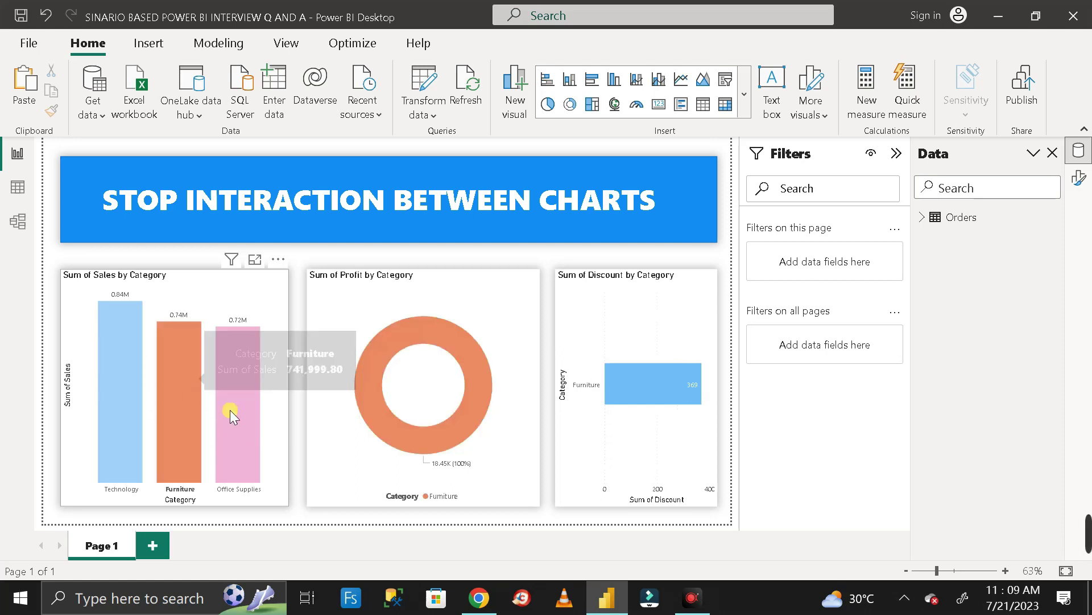
click(229, 411)
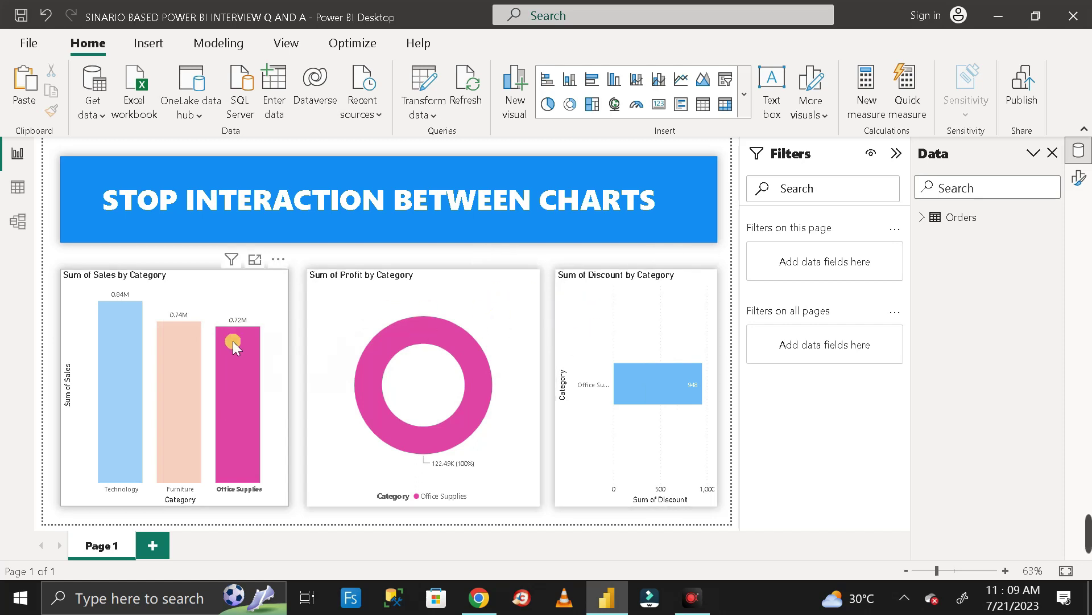
click(244, 371)
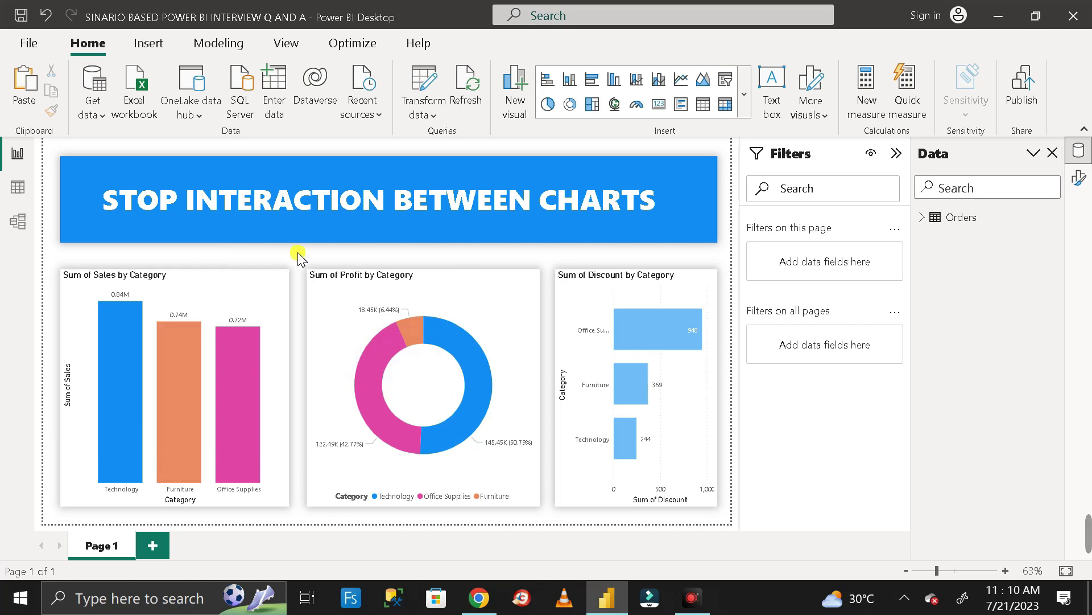
Retest the Technology, Furniture and Office Supplies bars, then filter from the Office Supplies donut slice
click(118, 364)
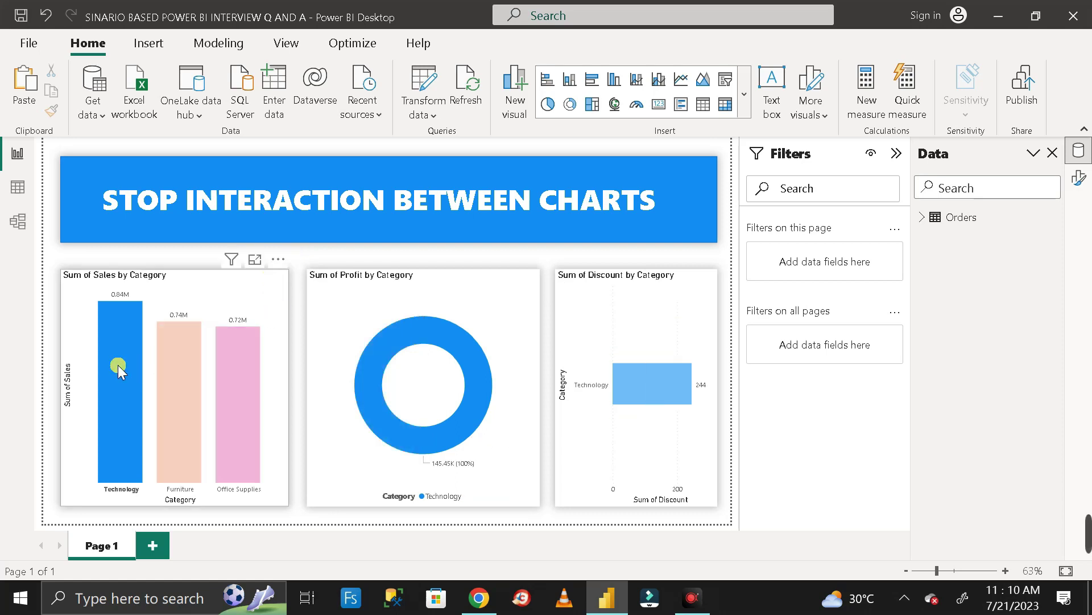
click(166, 373)
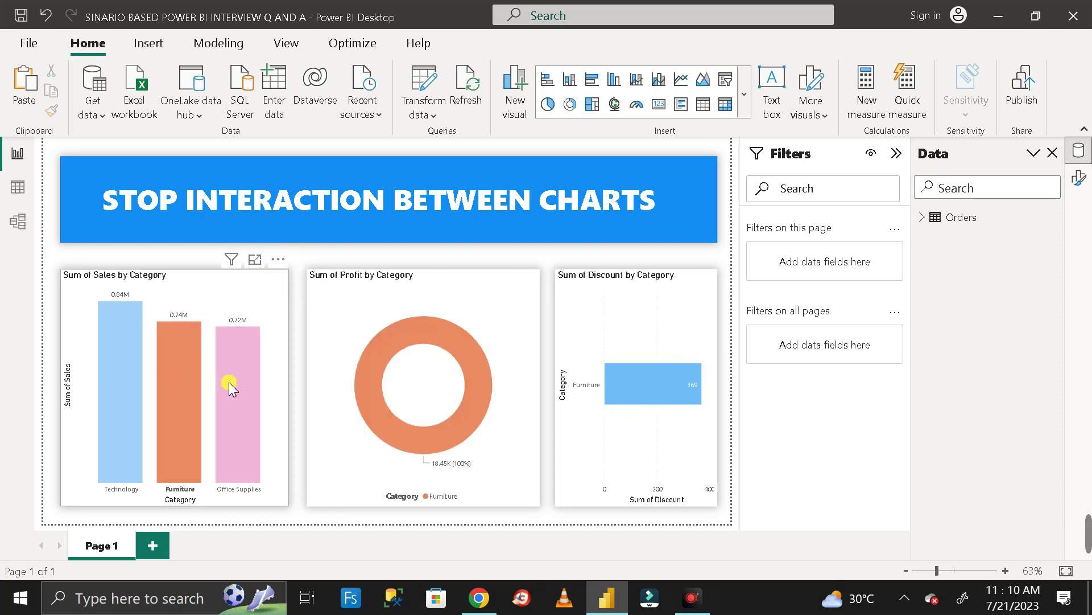
click(129, 365)
click(180, 371)
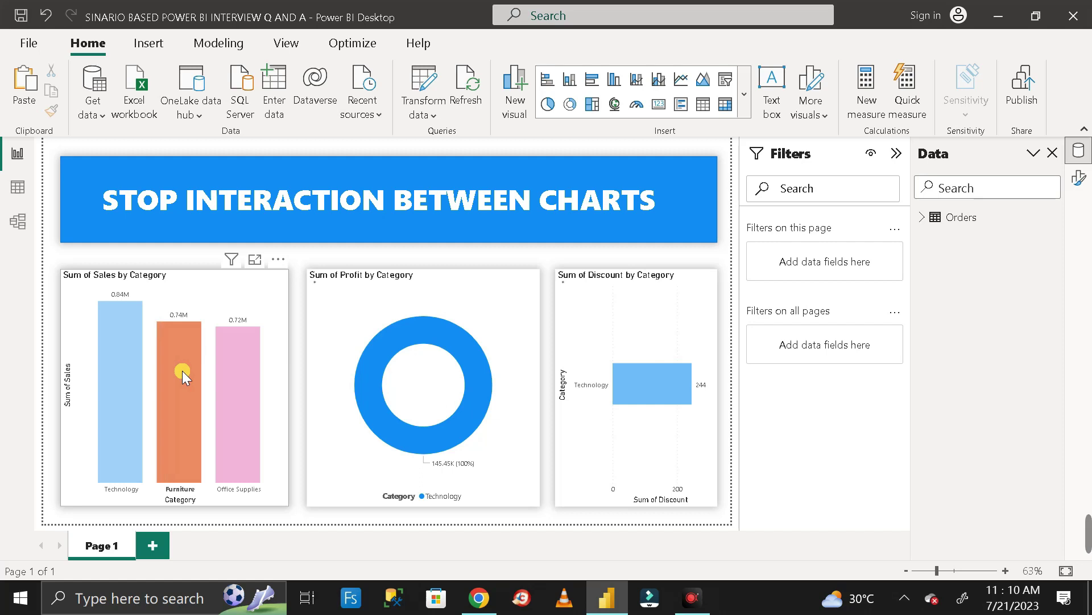
click(227, 370)
click(224, 370)
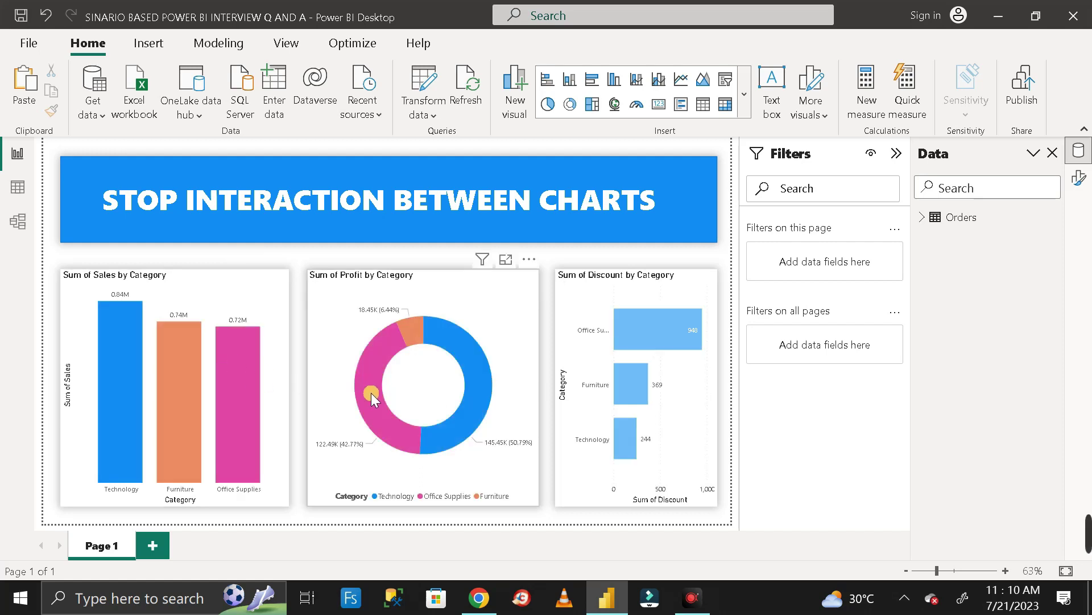
click(371, 390)
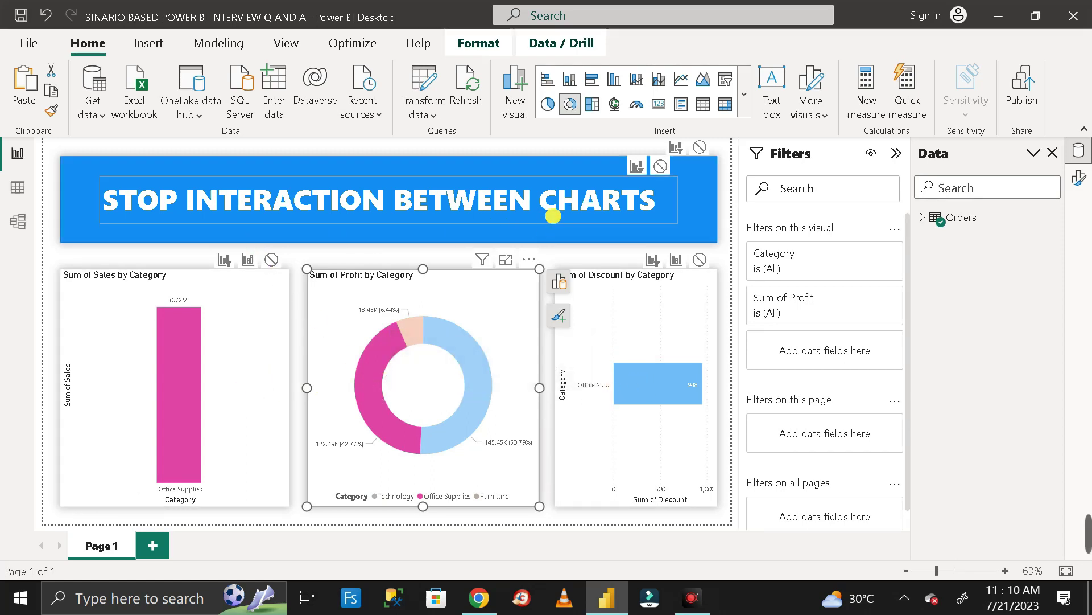
Toggle the donut's Office Supplies filter off, then select the Sum of Sales by Category chart
click(417, 309)
click(371, 380)
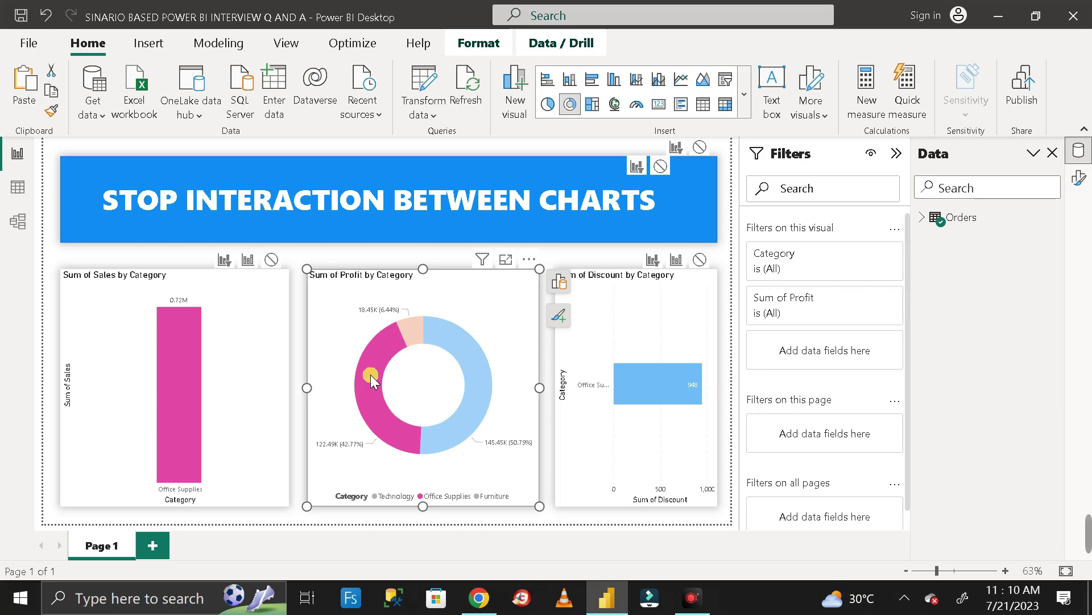
click(371, 380)
click(371, 380)
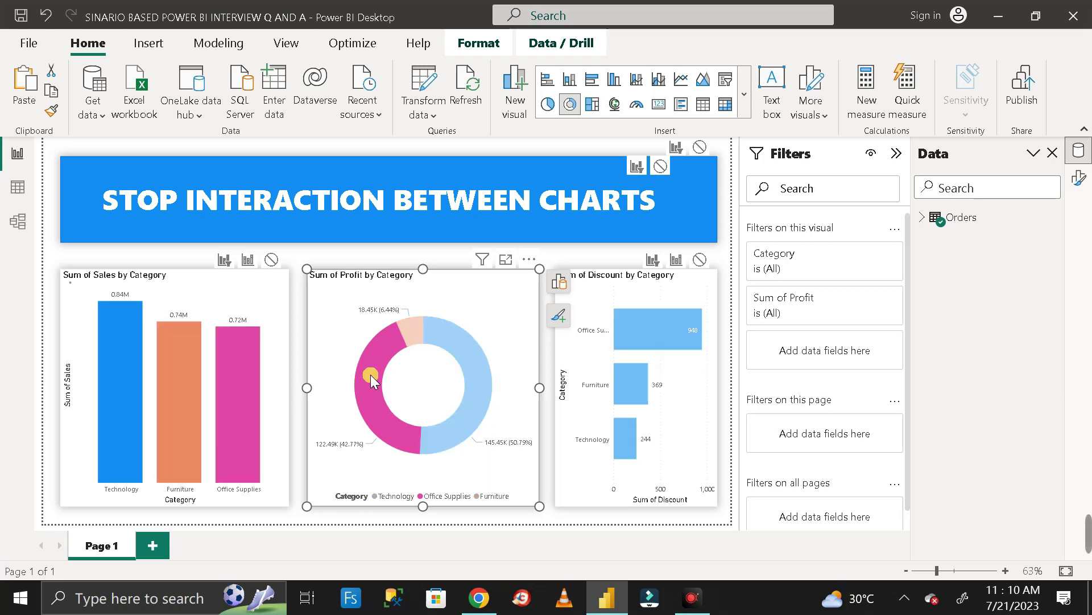
click(371, 380)
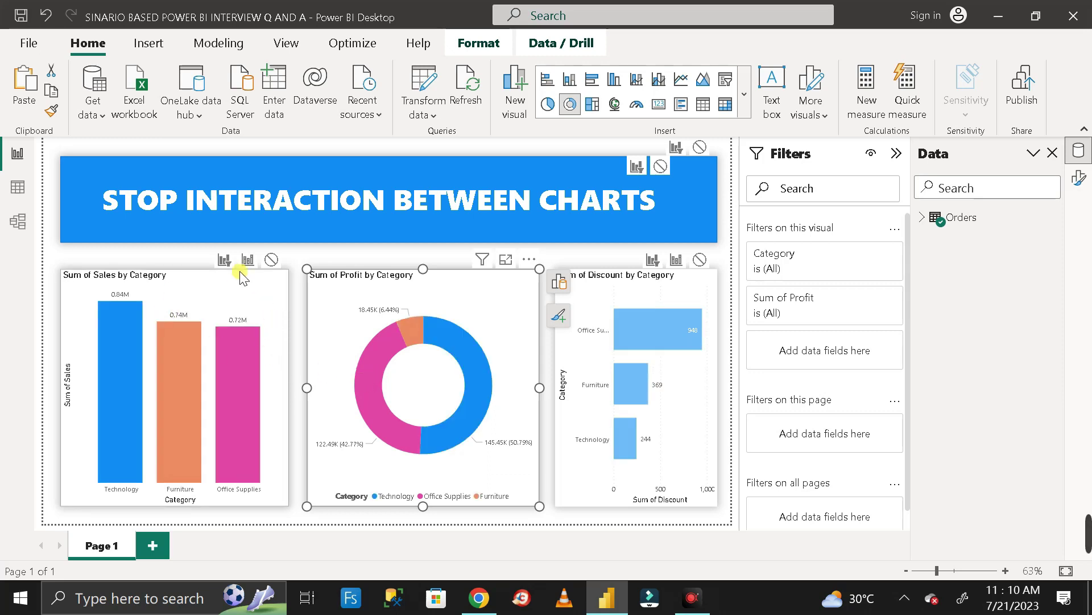
click(250, 287)
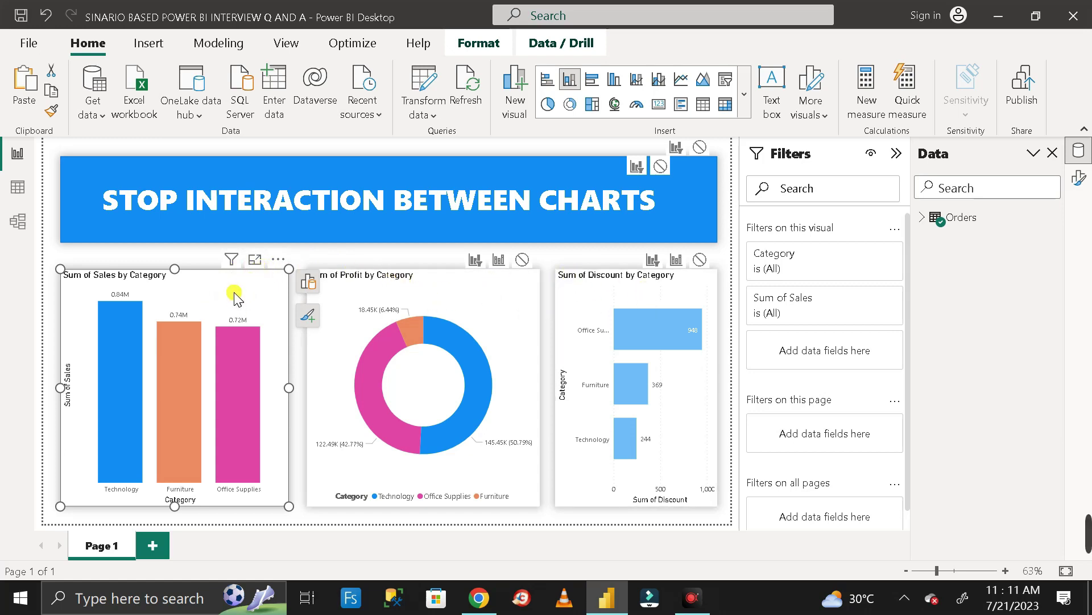
Turn on Edit interactions and set the Profit donut and Discount chart to None
click(481, 43)
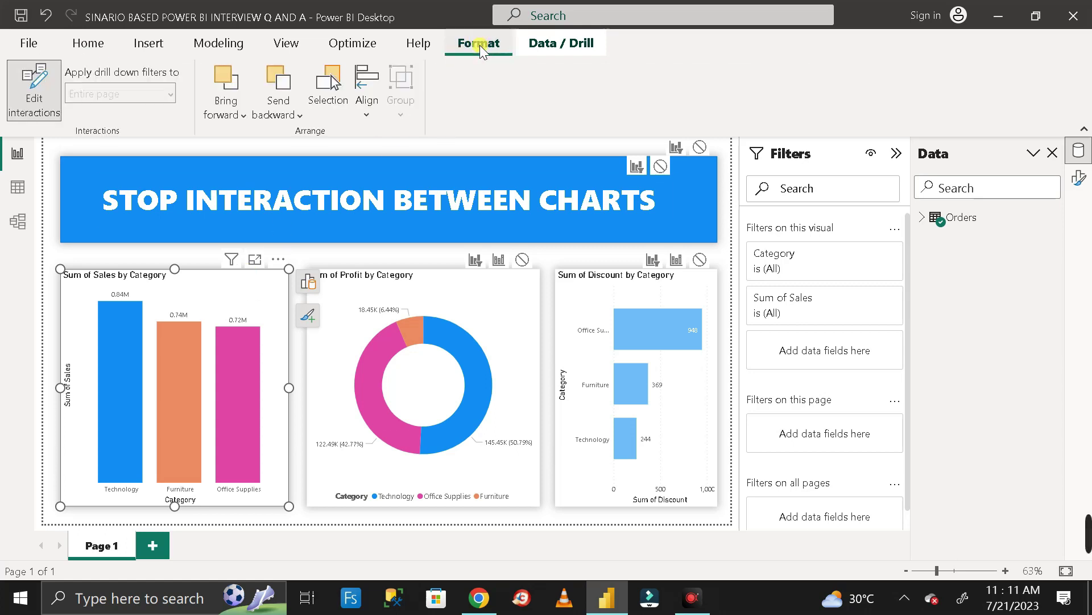
click(42, 97)
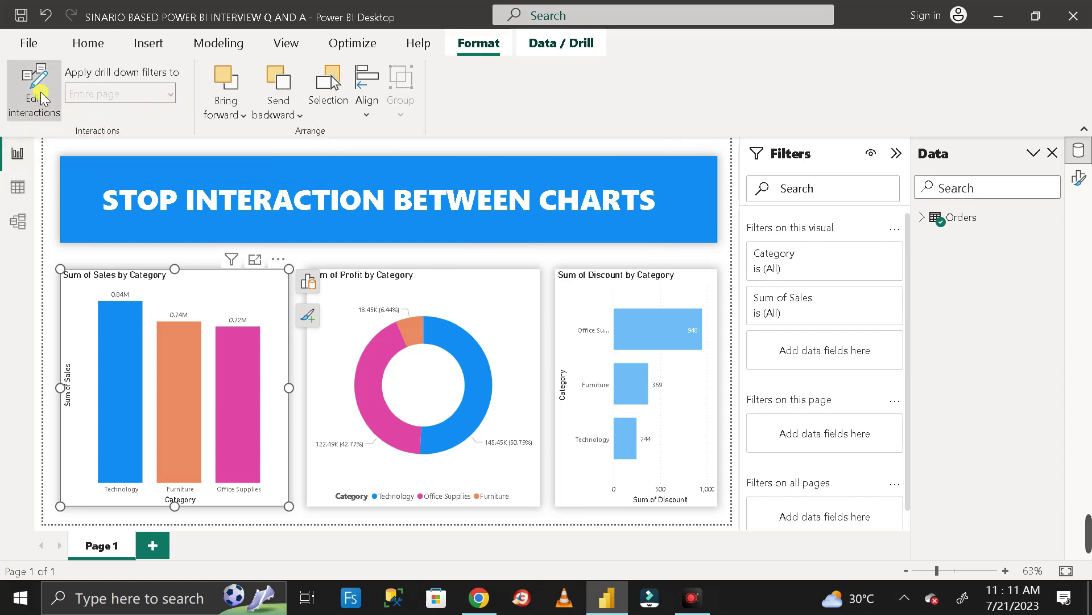
click(42, 97)
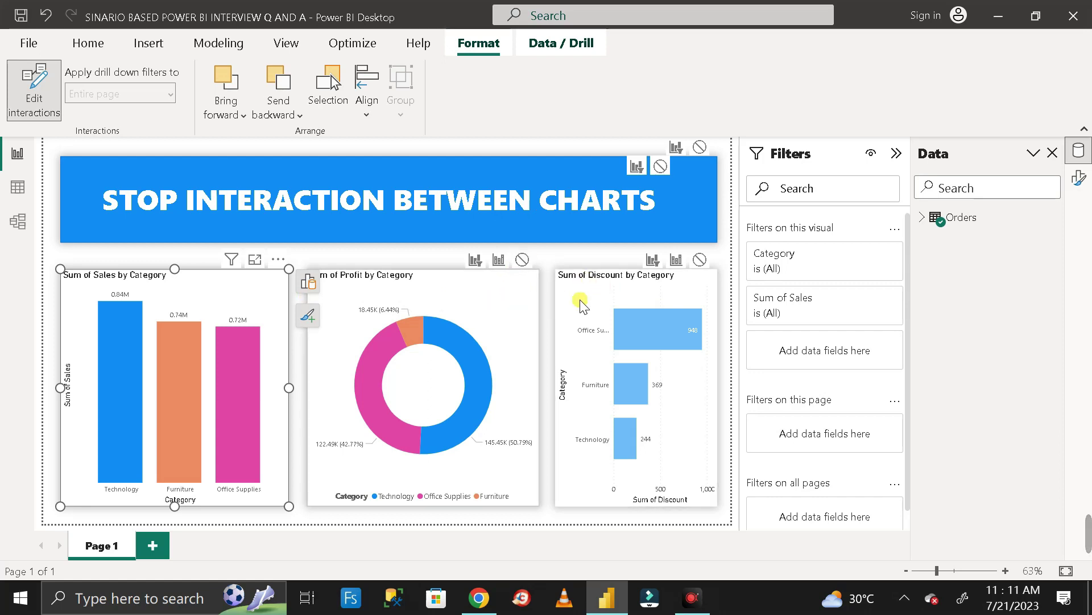
click(523, 261)
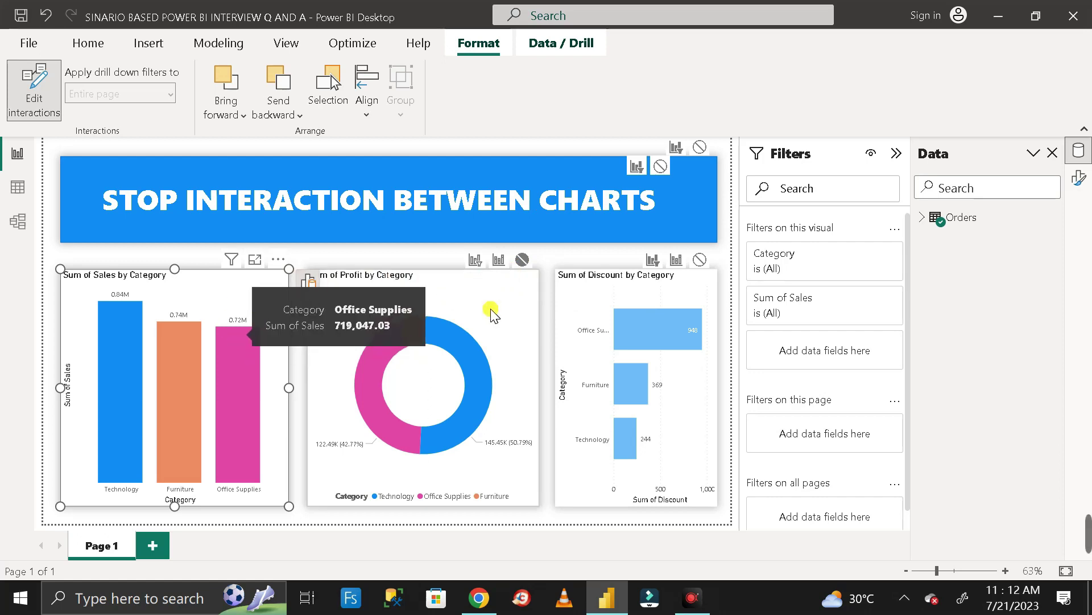
click(700, 259)
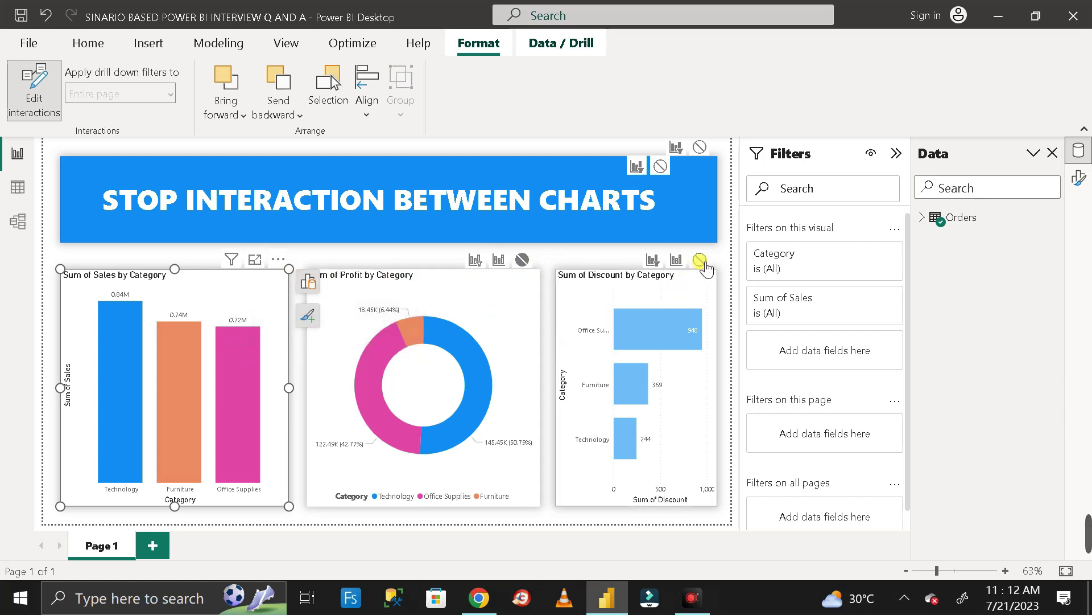
click(547, 342)
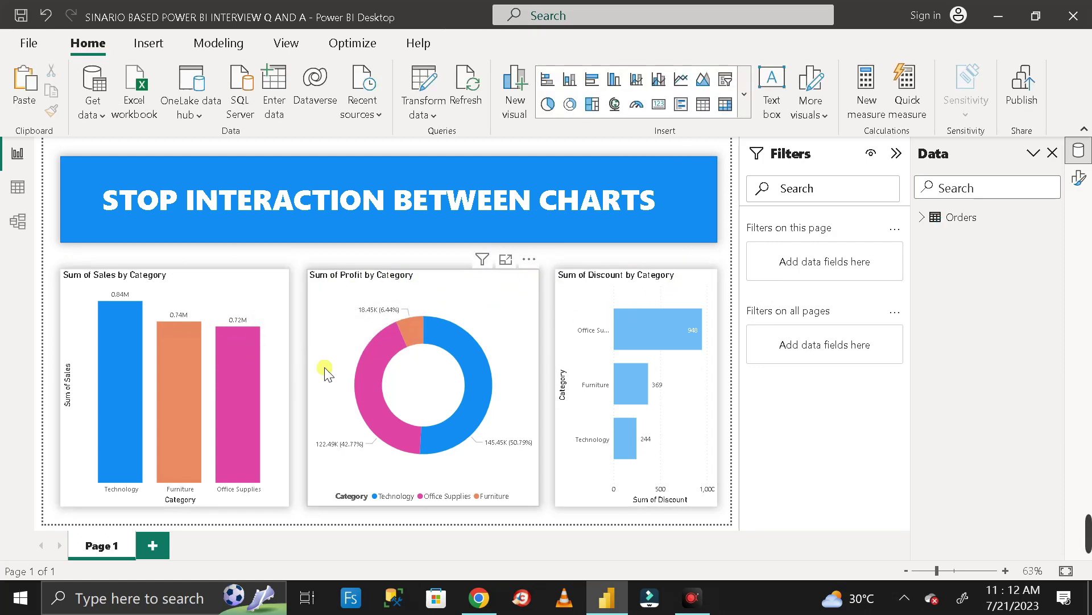
click(123, 353)
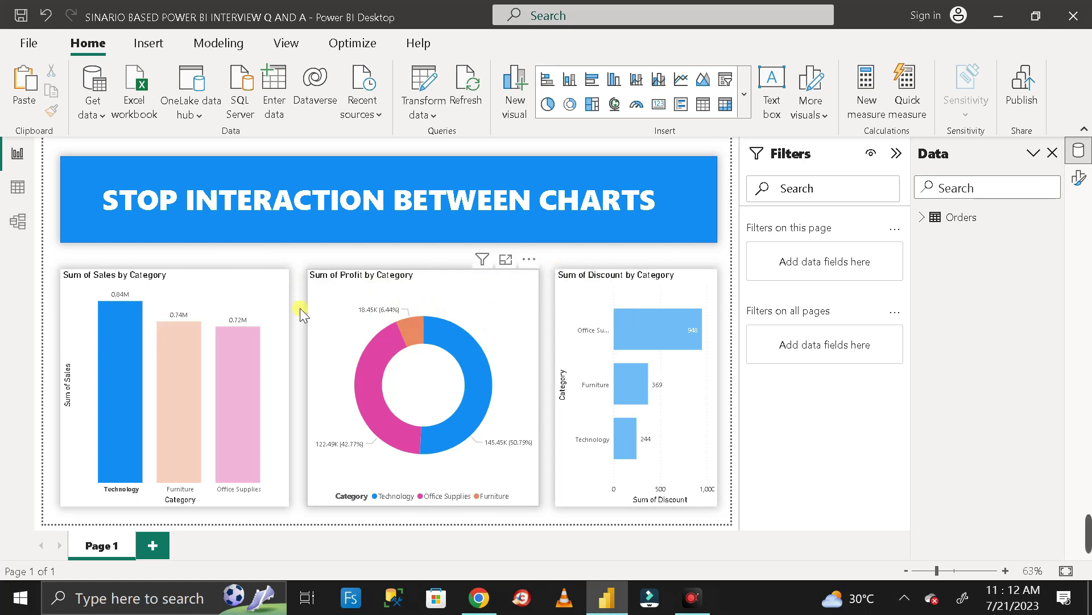
click(192, 365)
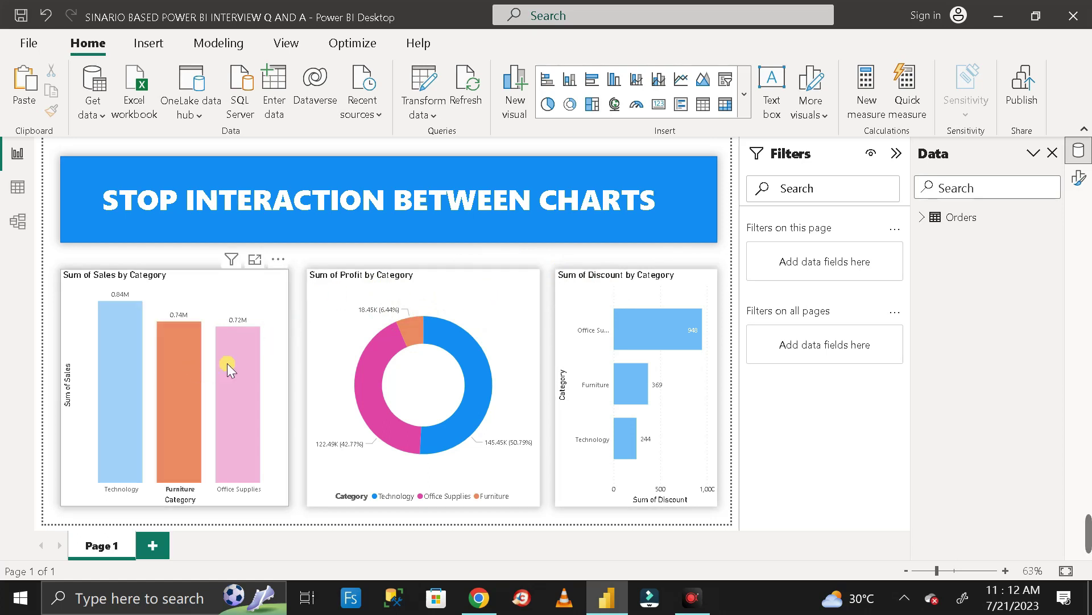
click(228, 363)
click(237, 363)
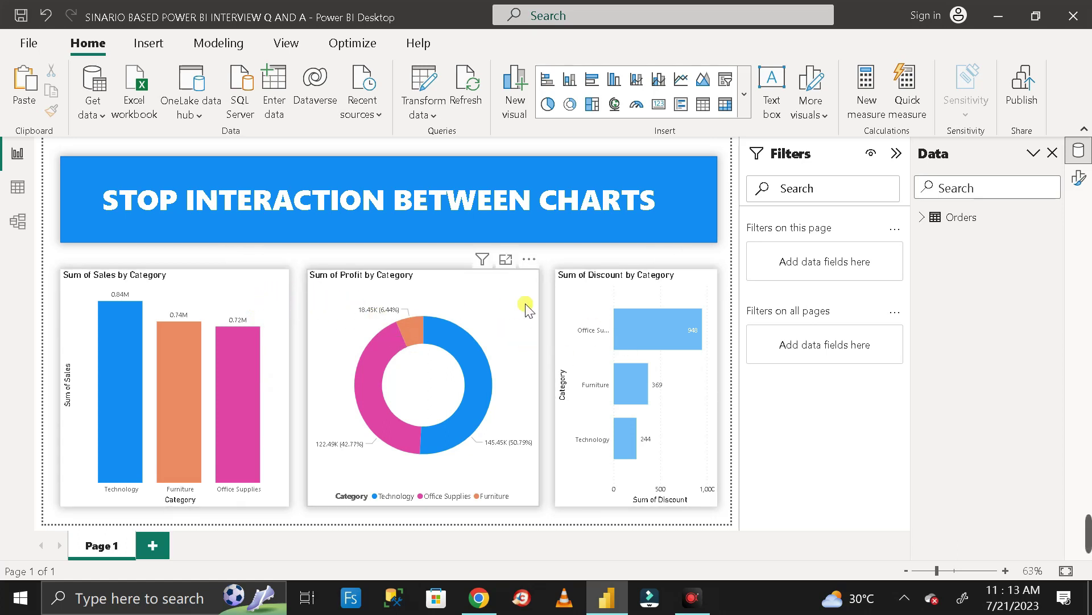
Select the Sales chart, enable Edit interactions, and set the Profit donut back to Filter
click(264, 293)
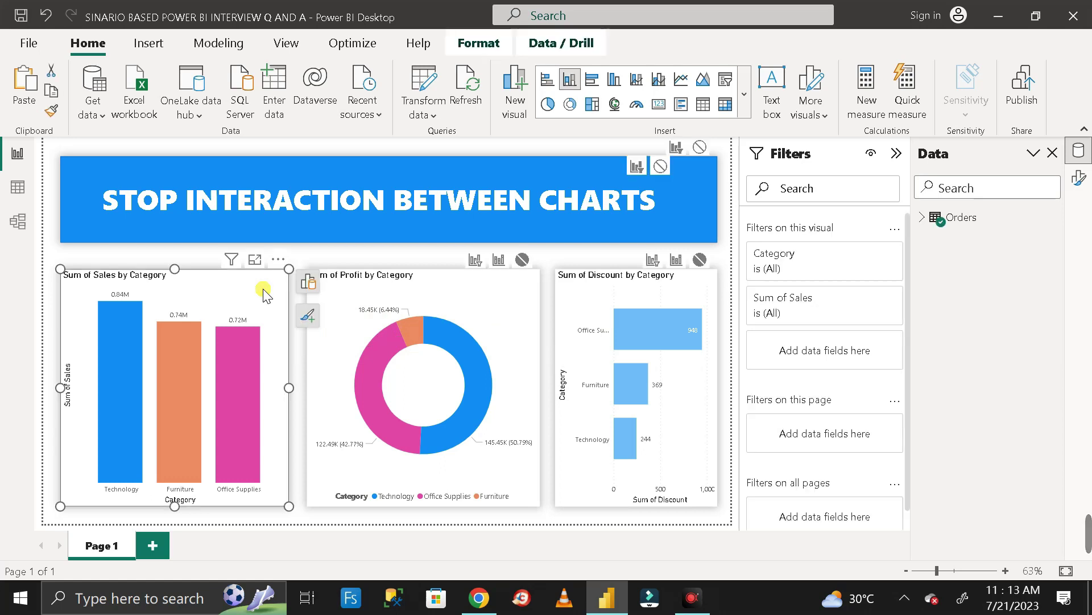
click(472, 42)
click(35, 102)
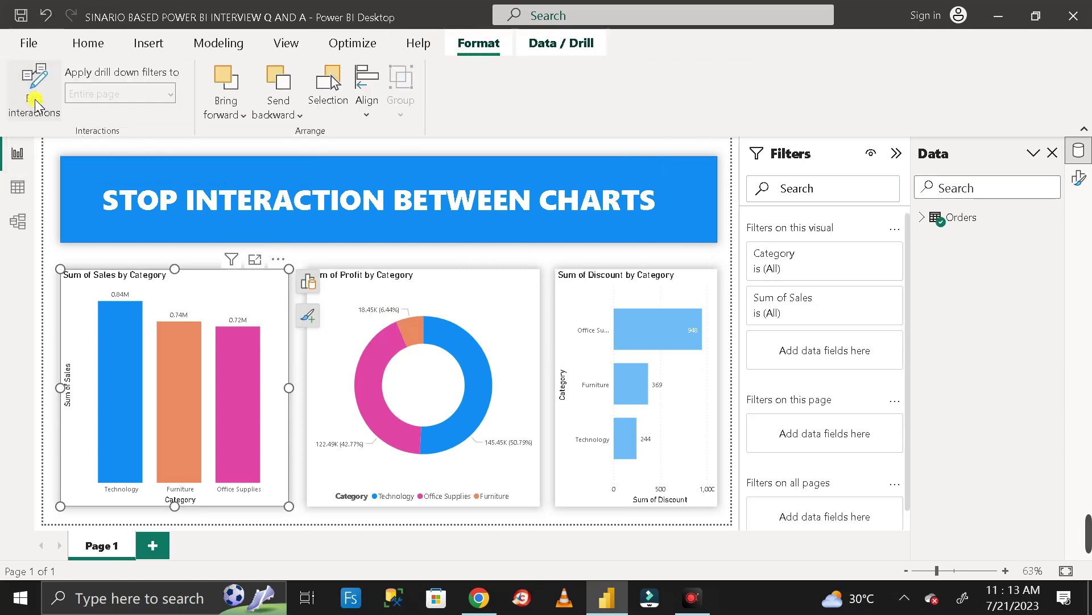
click(34, 102)
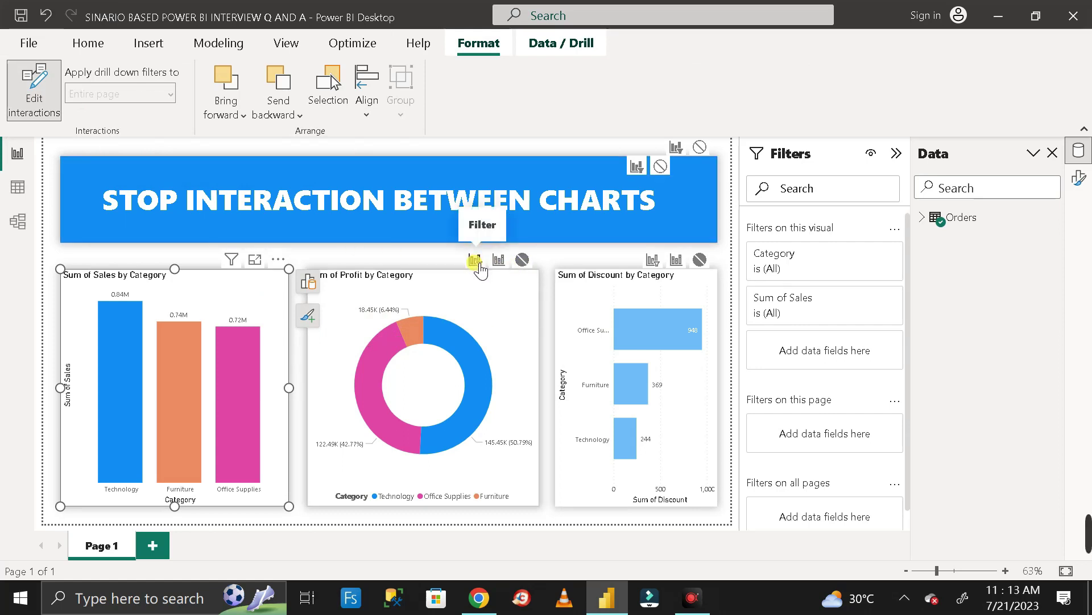
click(522, 261)
click(476, 261)
click(522, 261)
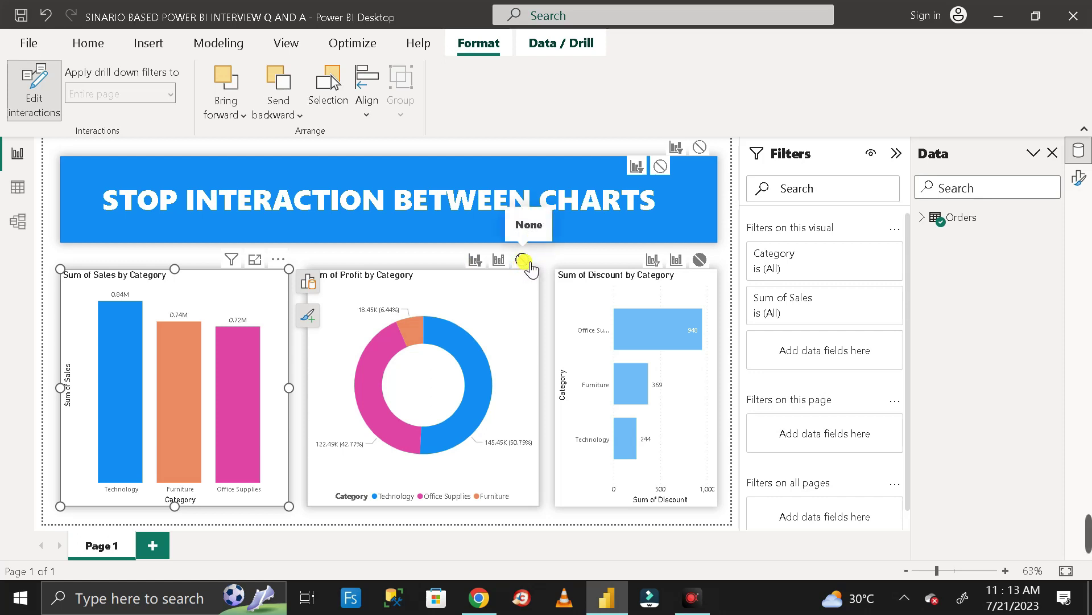
Set the Discount chart to Filter and test the Technology, Furniture and Office Supplies bars
click(136, 307)
click(135, 308)
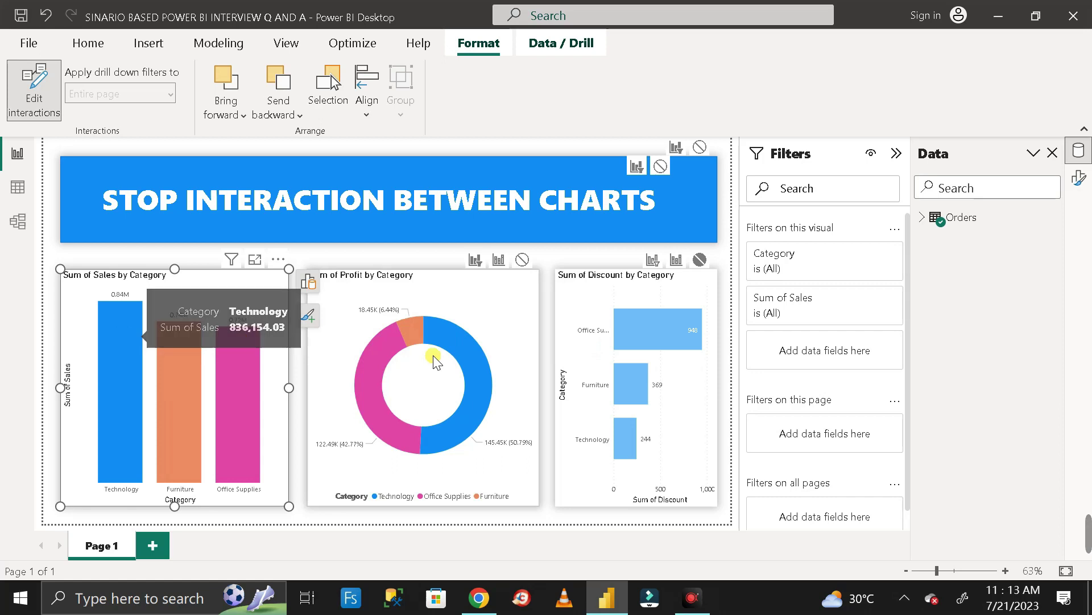
click(121, 339)
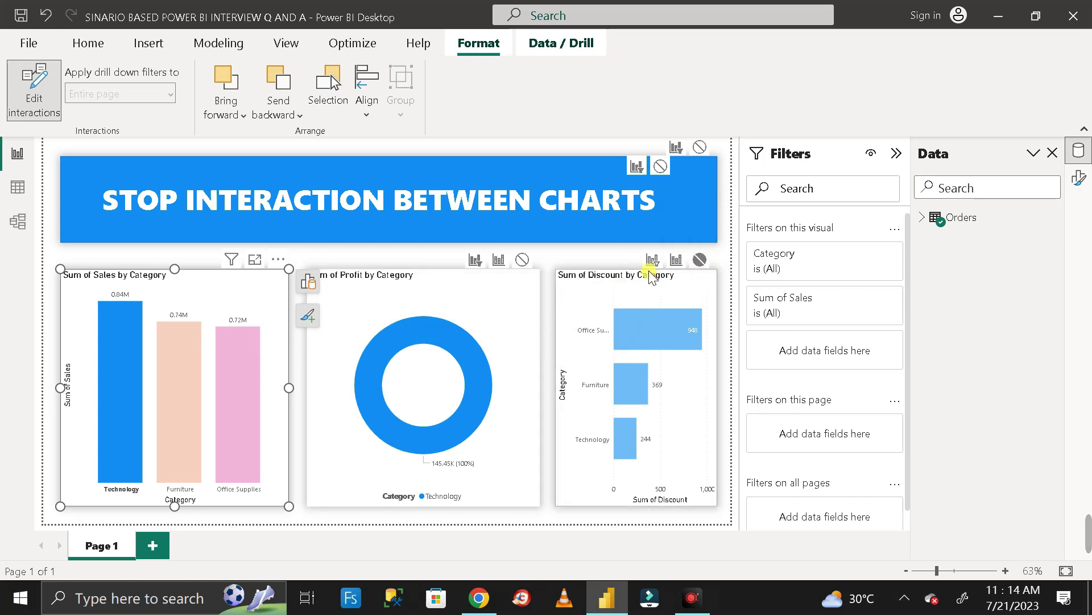
click(127, 329)
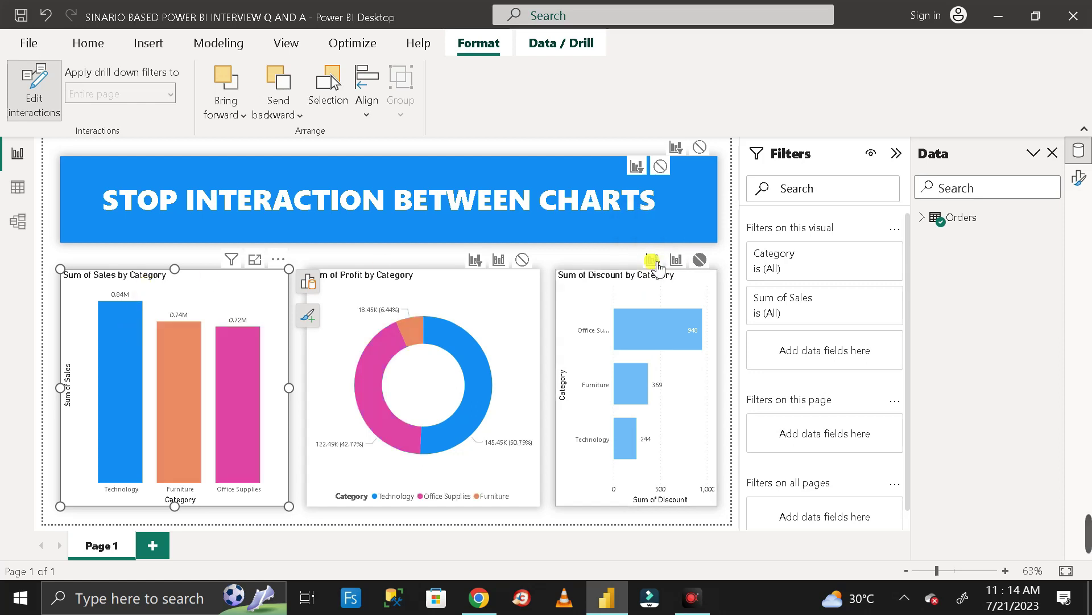
click(178, 354)
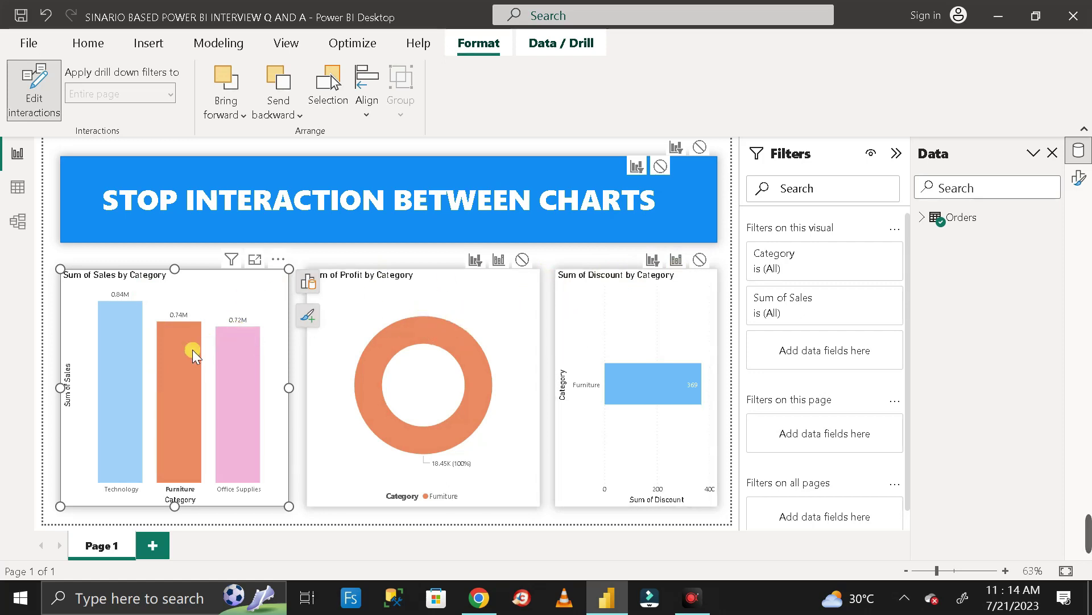
click(225, 357)
click(187, 363)
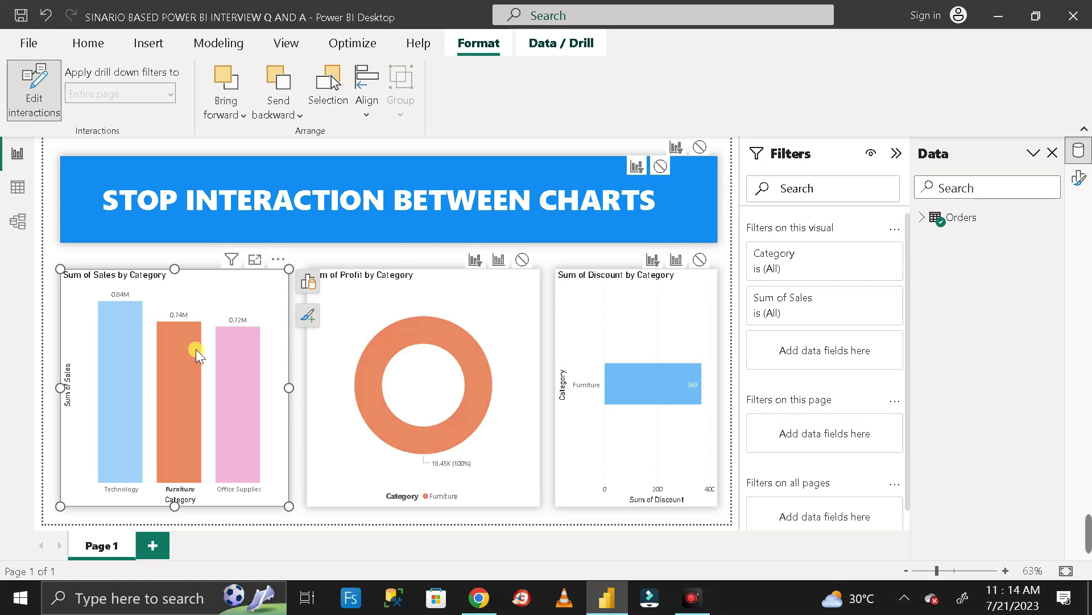
click(180, 251)
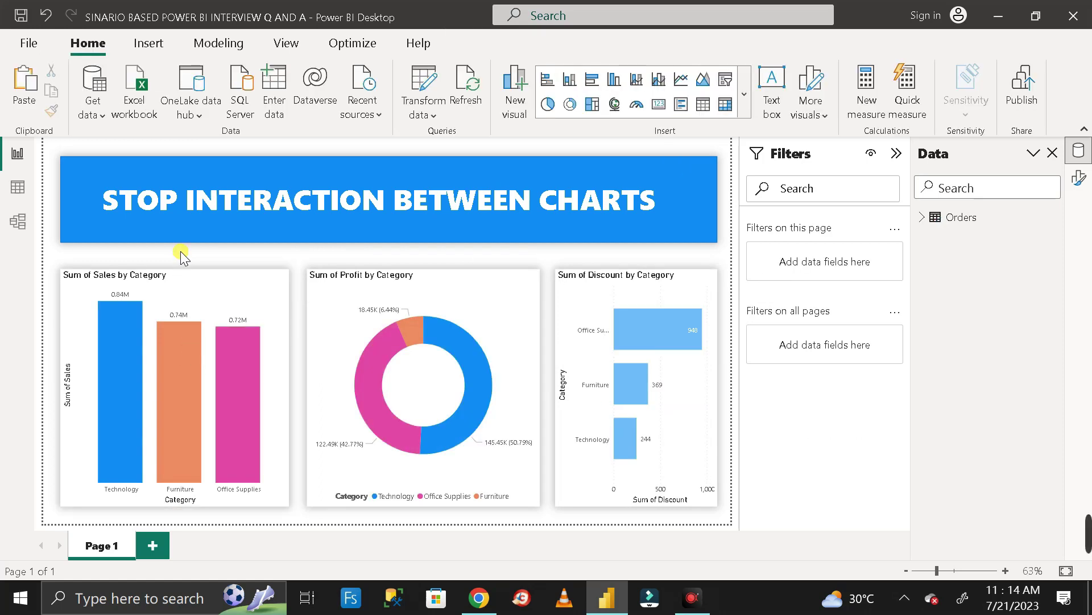